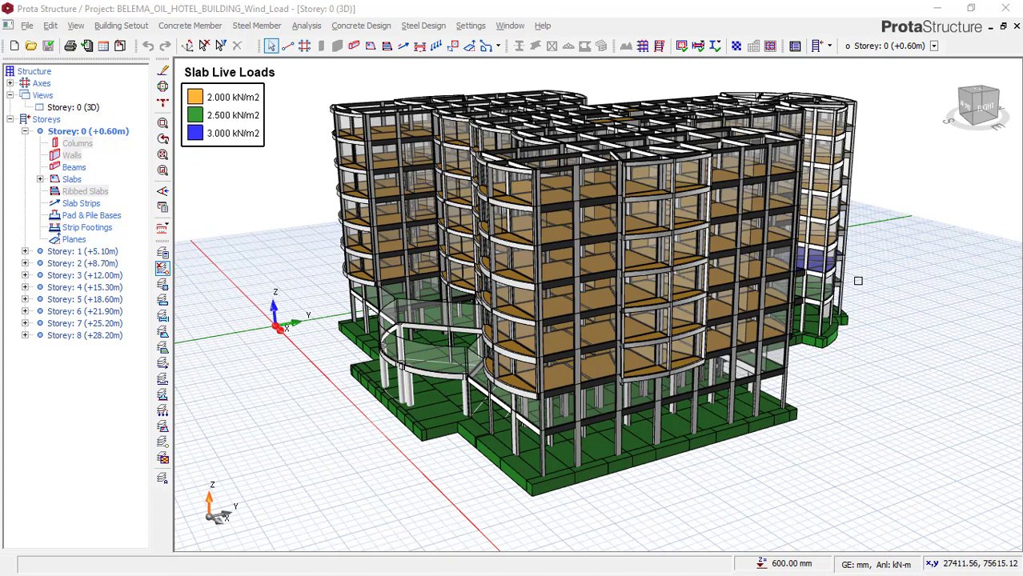
# Step: Inspect the 3D hotel building model from its front side, including the properties of individual beams
pyautogui.click(162, 252)
pyautogui.moveTo(291, 215); pyautogui.dragTo(417, 217, button='middle')
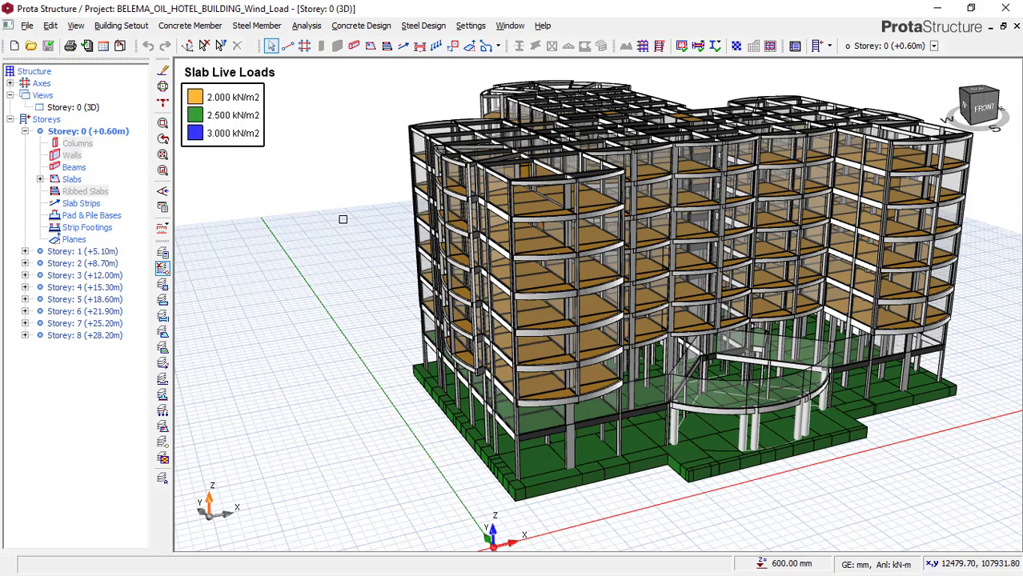
pyautogui.scroll(-2, 577, 269)
pyautogui.scroll(5, 576, 268)
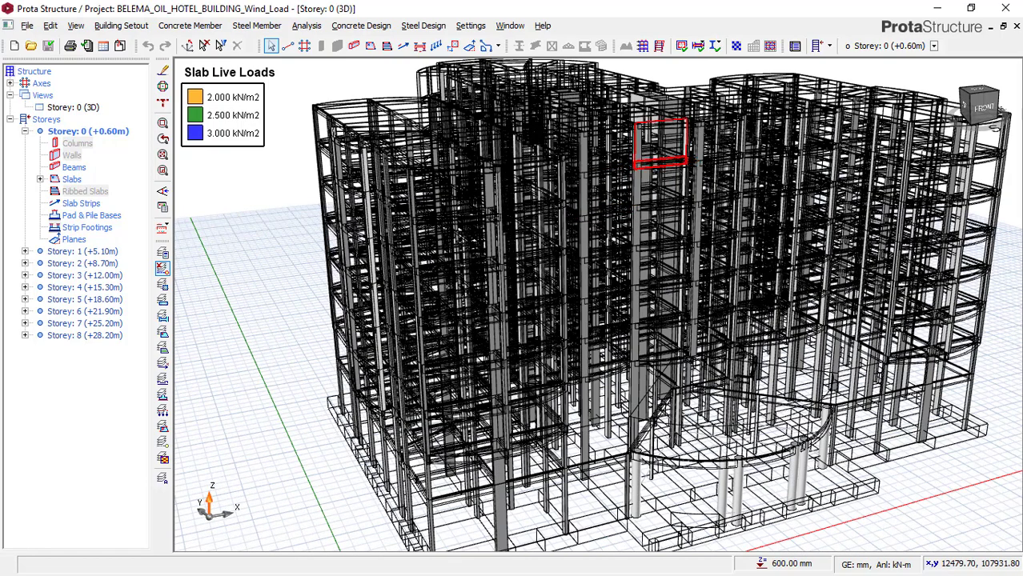
pyautogui.moveTo(491, 220)
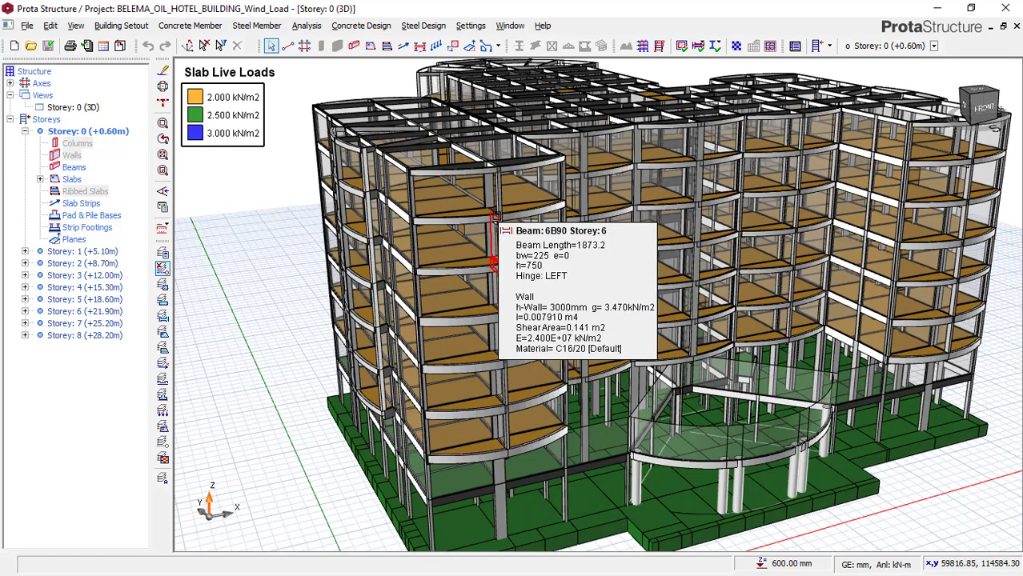
pyautogui.scroll(-1, 490, 224)
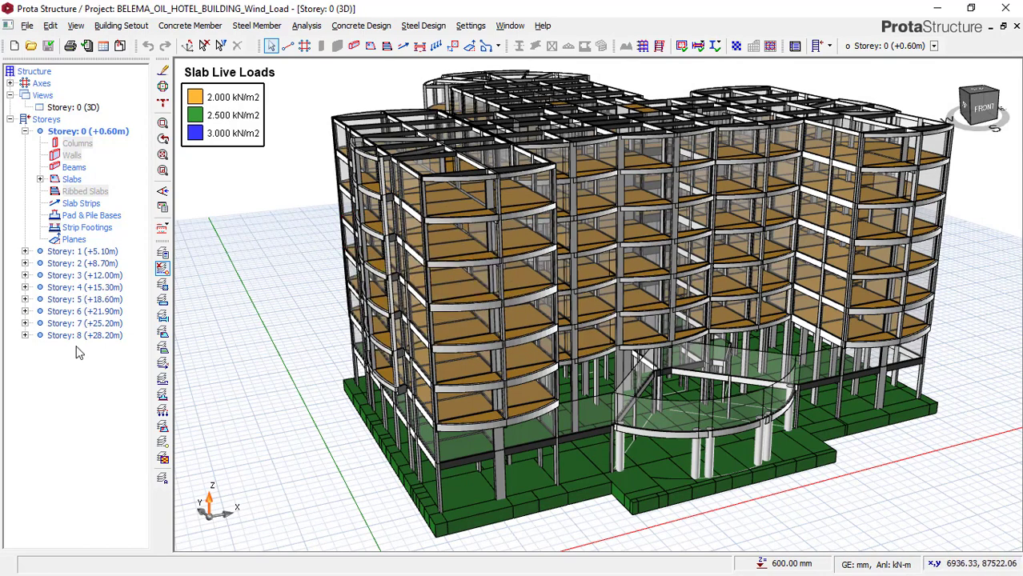
pyautogui.click(162, 331)
pyautogui.press('Escape')
pyautogui.moveTo(340, 248)
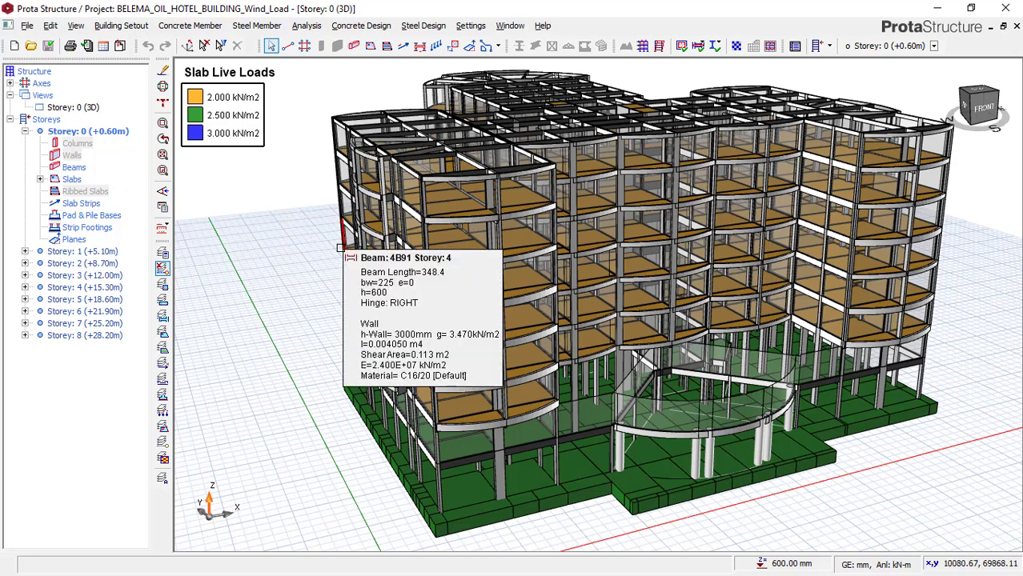
# Step: Open the Wind Load Calculator from the building analysis's wind and storey loads
pyautogui.click(307, 30)
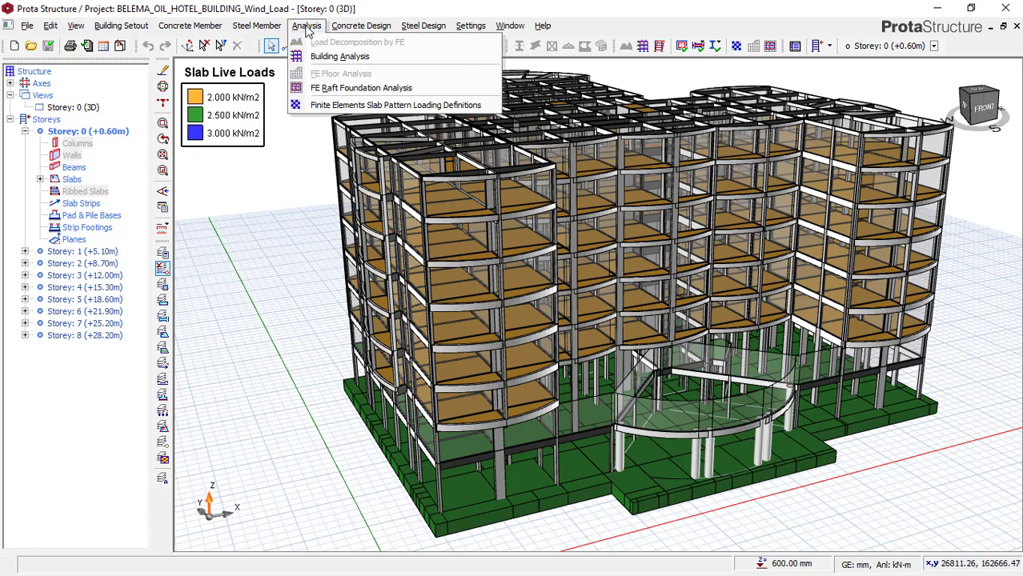
pyautogui.click(341, 58)
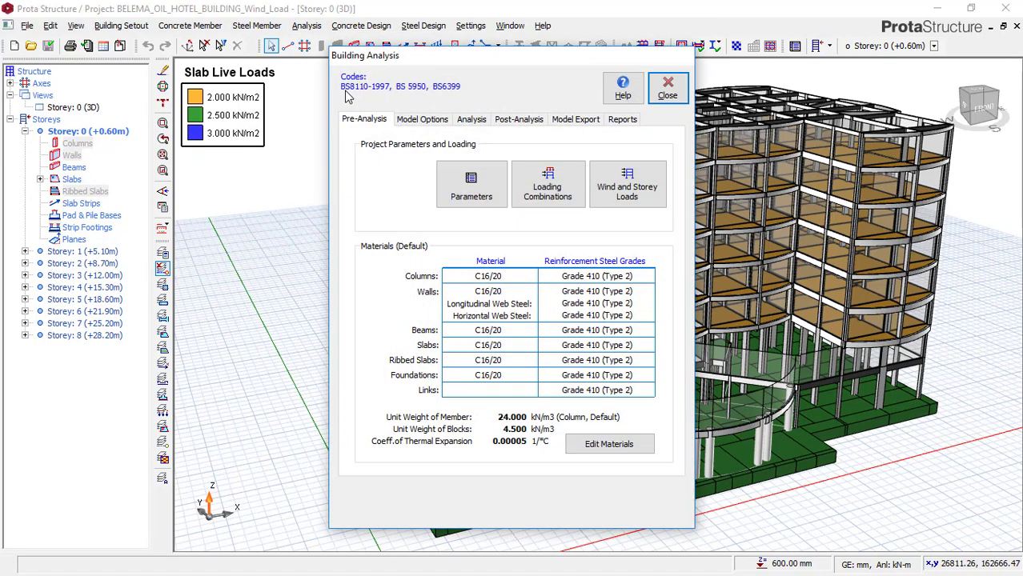
pyautogui.click(638, 196)
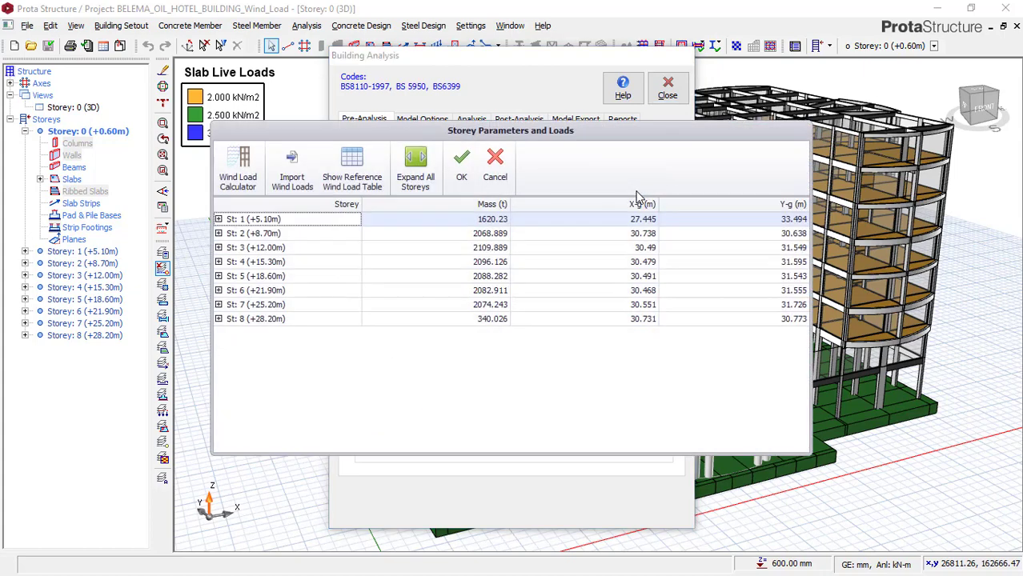
pyautogui.click(248, 183)
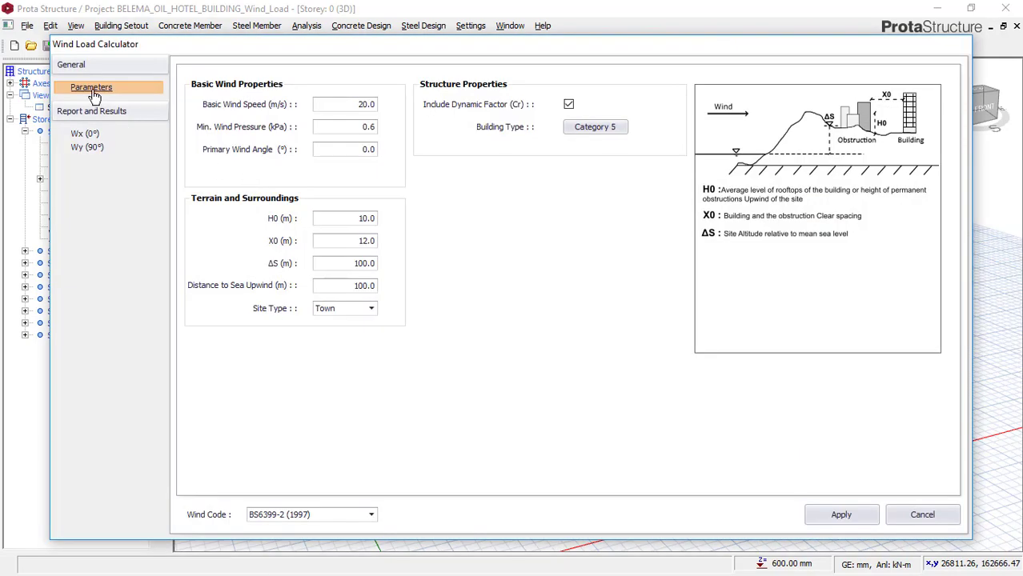
# Step: Set the basic wind speed to 75.0 m/s and the minimum wind pressure to 0.78 kPa
pyautogui.click(347, 105)
pyautogui.write('75.0')
pyautogui.doubleClick(365, 104)
pyautogui.click(354, 130)
pyautogui.doubleClick(353, 129)
pyautogui.write('0.78')
pyautogui.doubleClick(360, 105)
pyautogui.click(351, 152)
# Step: Set the terrain's upwind obstruction height H0 to 9.5 m and the clear spacing X0 to 15.0 m
pyautogui.click(352, 220)
pyautogui.write('9.5')
pyautogui.doubleClick(366, 245)
pyautogui.write('15.0')
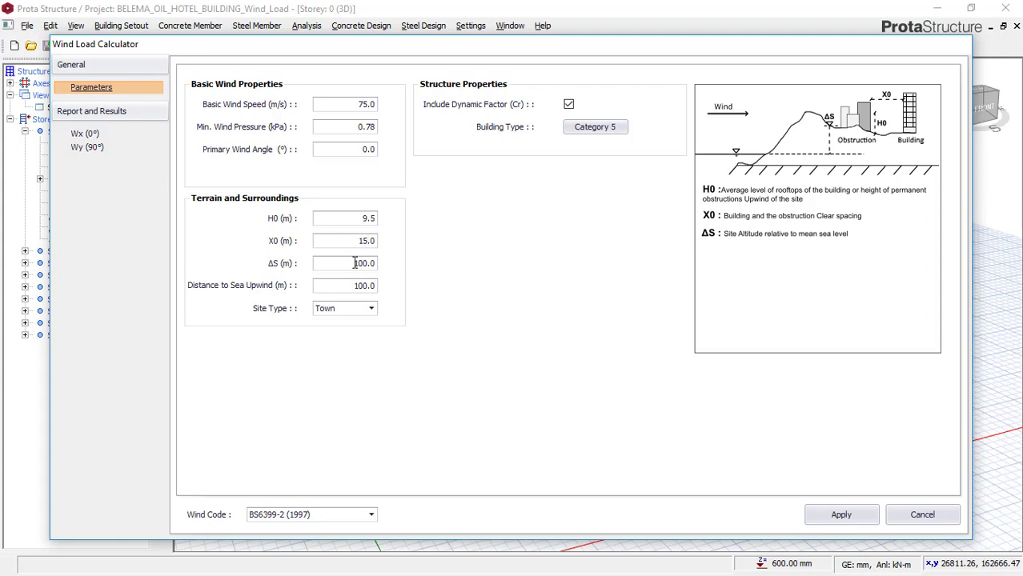
pyautogui.click(354, 264)
pyautogui.click(363, 268)
pyautogui.click(356, 289)
pyautogui.doubleClick(366, 267)
pyautogui.doubleClick(355, 285)
# Step: Set the terrain's site type to Country
pyautogui.click(338, 312)
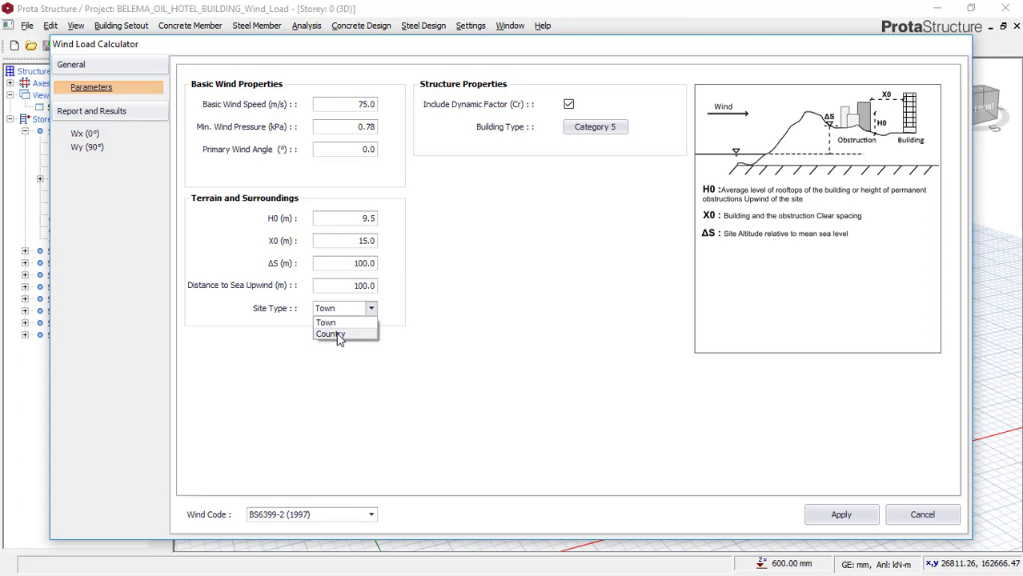
pyautogui.click(356, 335)
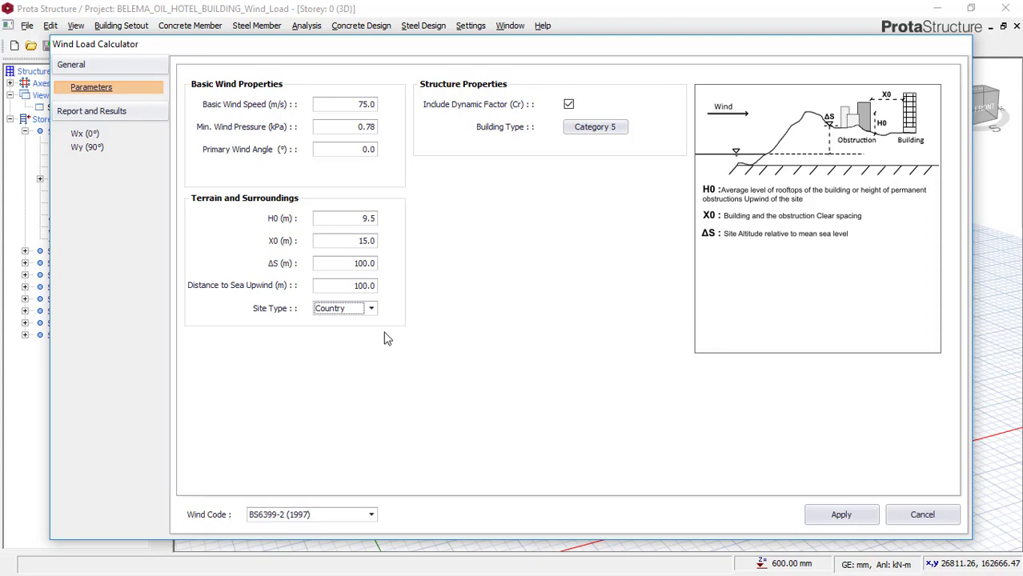
pyautogui.click(371, 309)
pyautogui.click(341, 323)
pyautogui.click(361, 313)
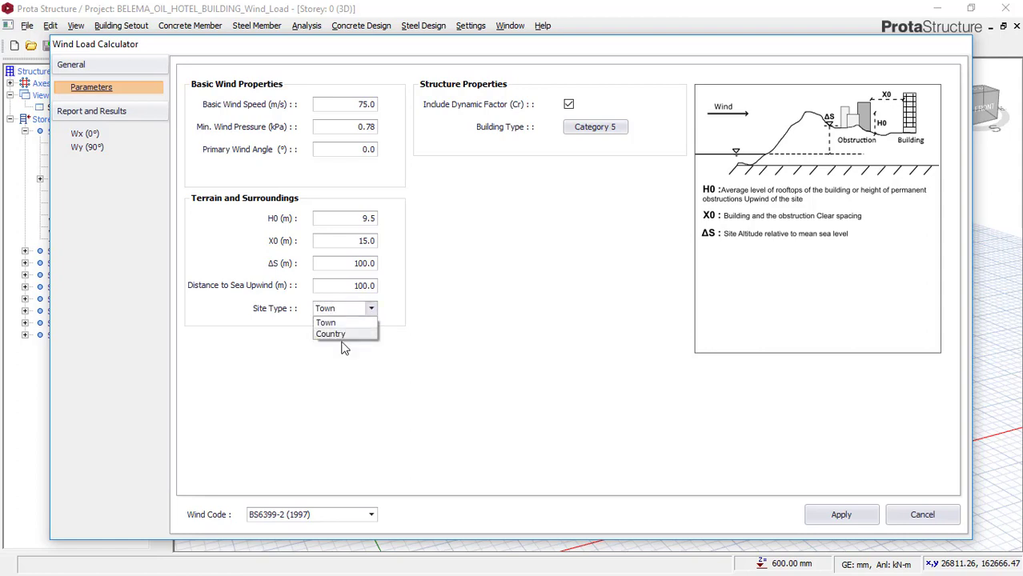
pyautogui.click(344, 334)
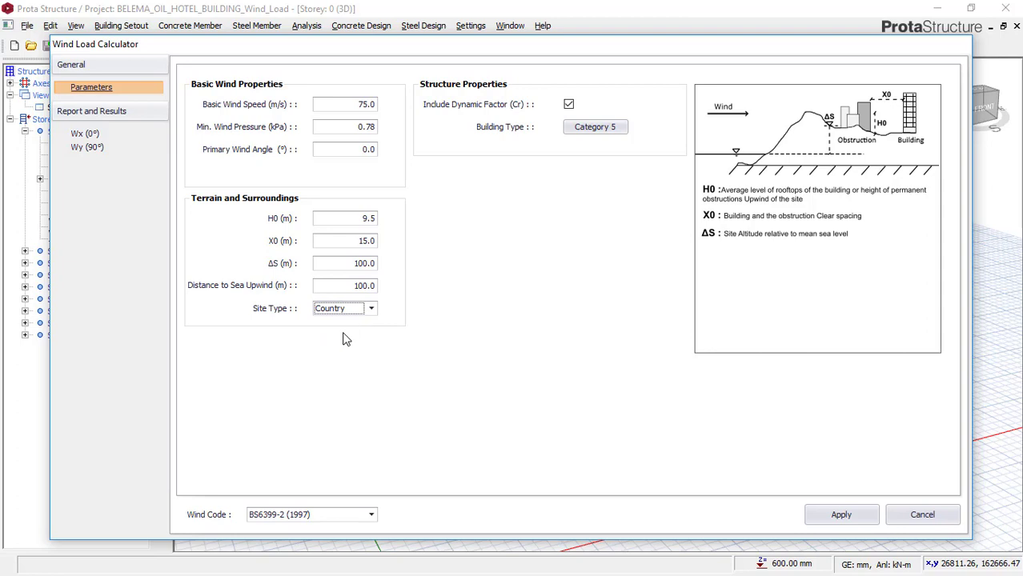
pyautogui.click(362, 313)
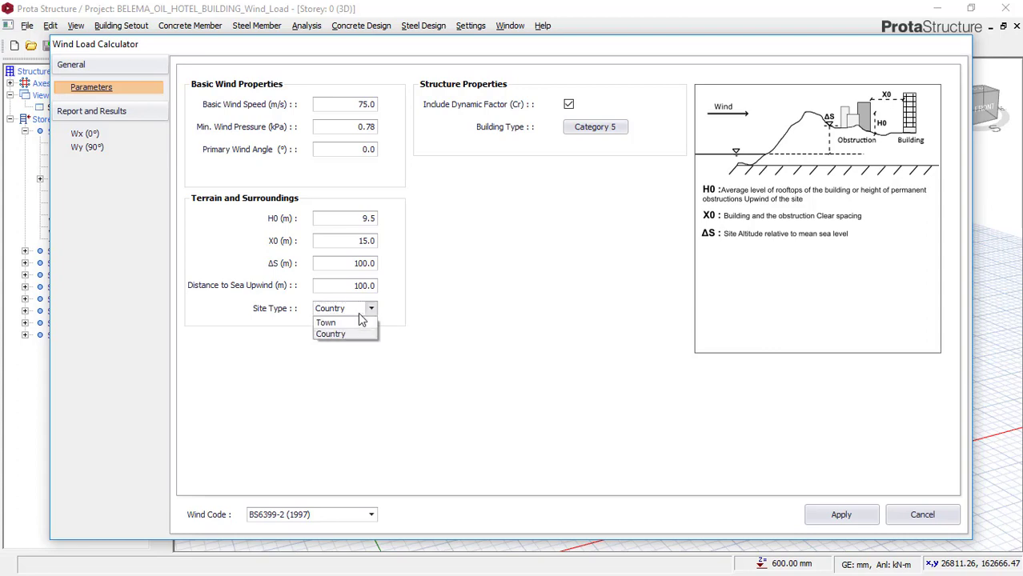
pyautogui.click(349, 342)
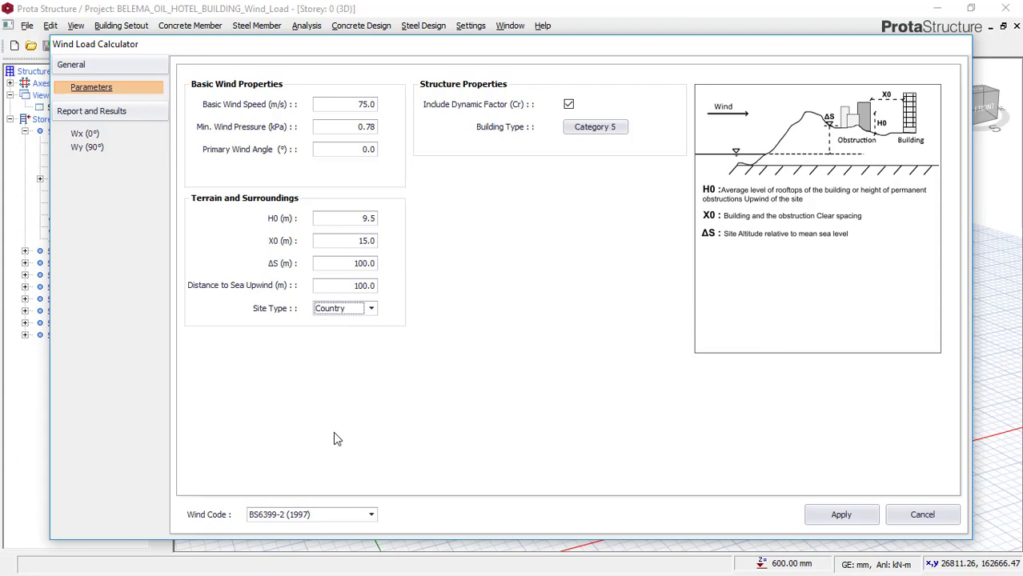
# Step: Look through the available wind codes and select BS6399-2 (1997)
pyautogui.click(341, 517)
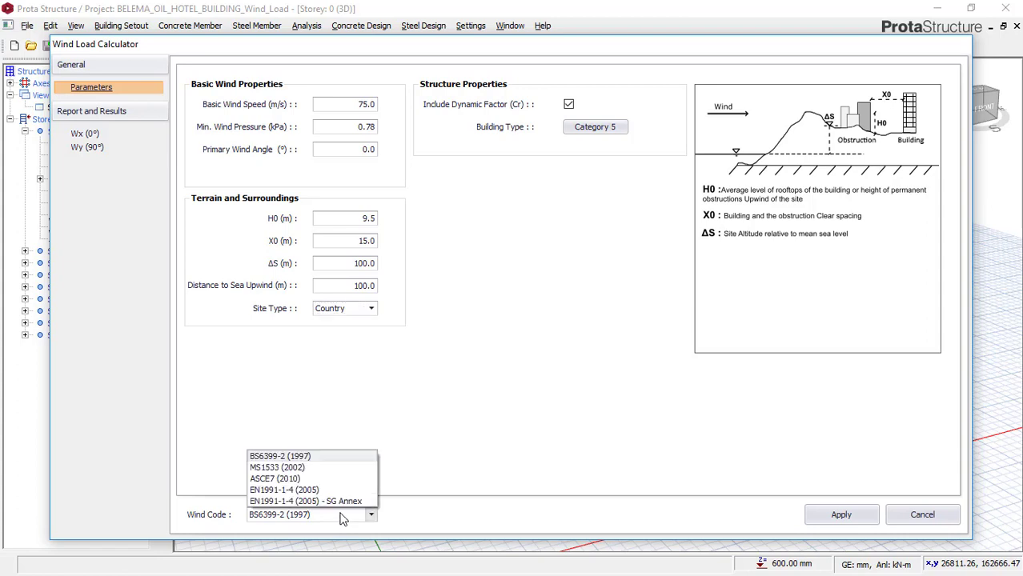
pyautogui.click(307, 458)
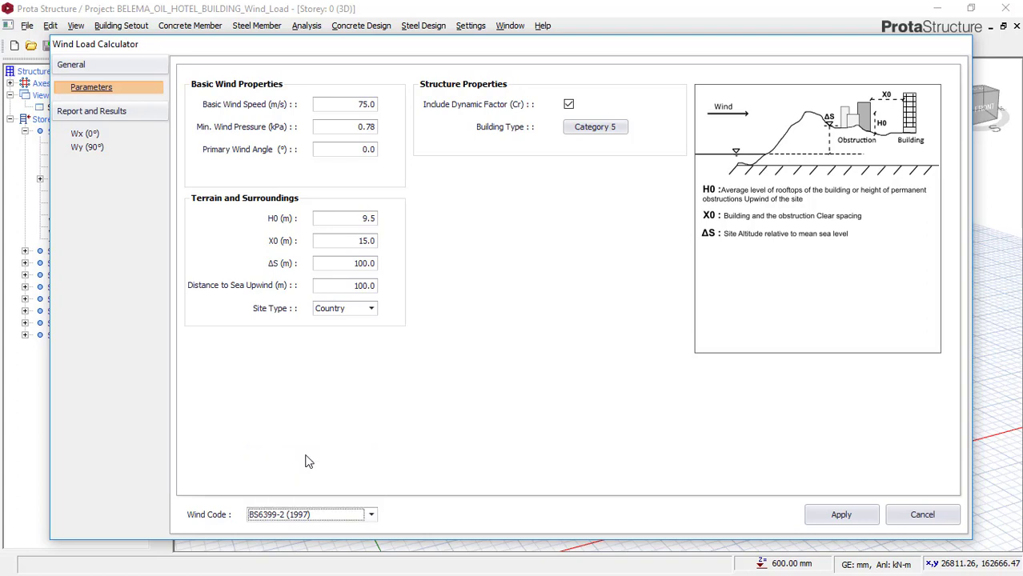
pyautogui.click(317, 515)
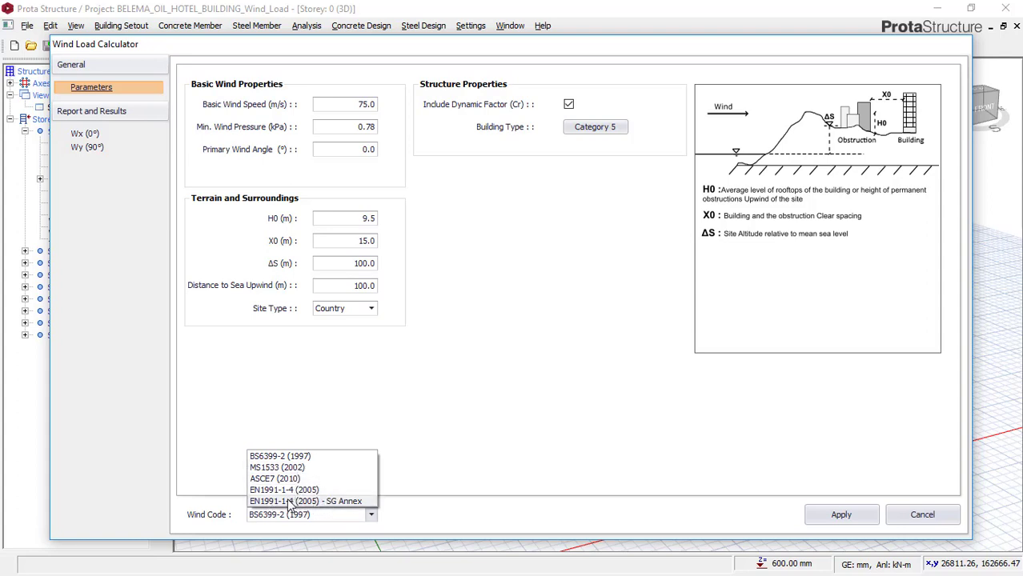
pyautogui.click(289, 457)
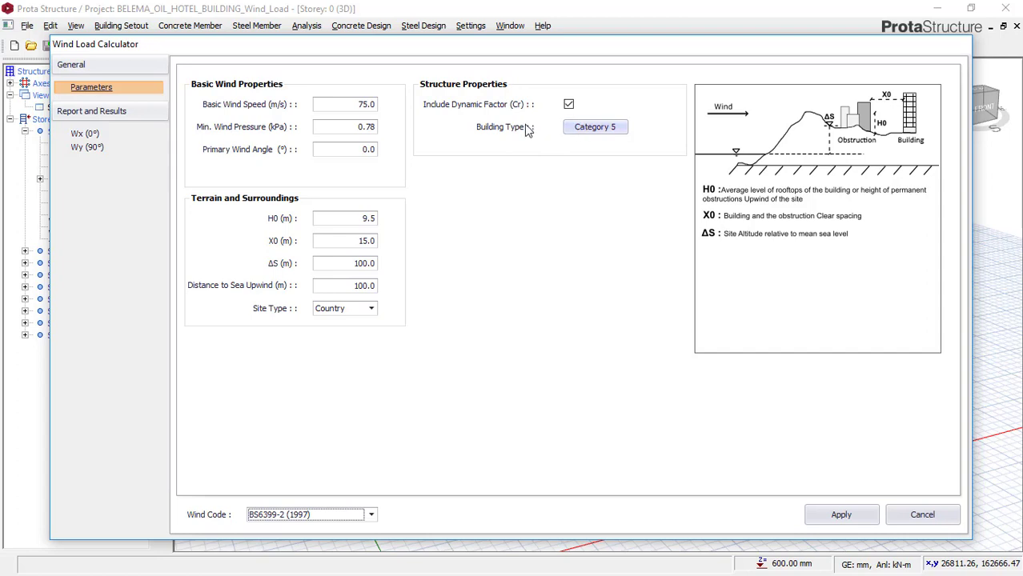
# Step: Compare the building types and choose framed buildings with structural walls around lifts and stair with additional masonry subdivision walls
pyautogui.click(596, 130)
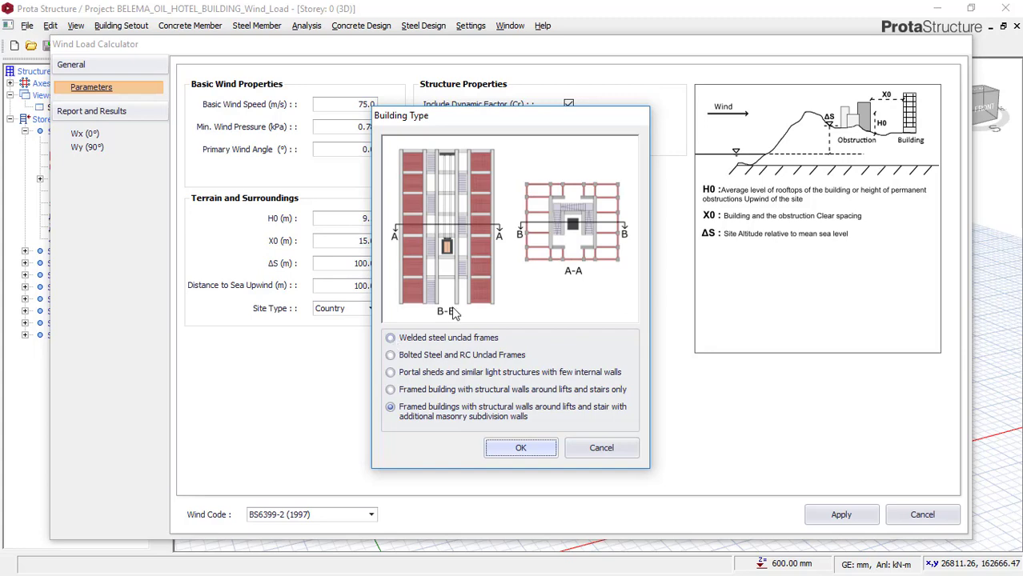
pyautogui.click(390, 340)
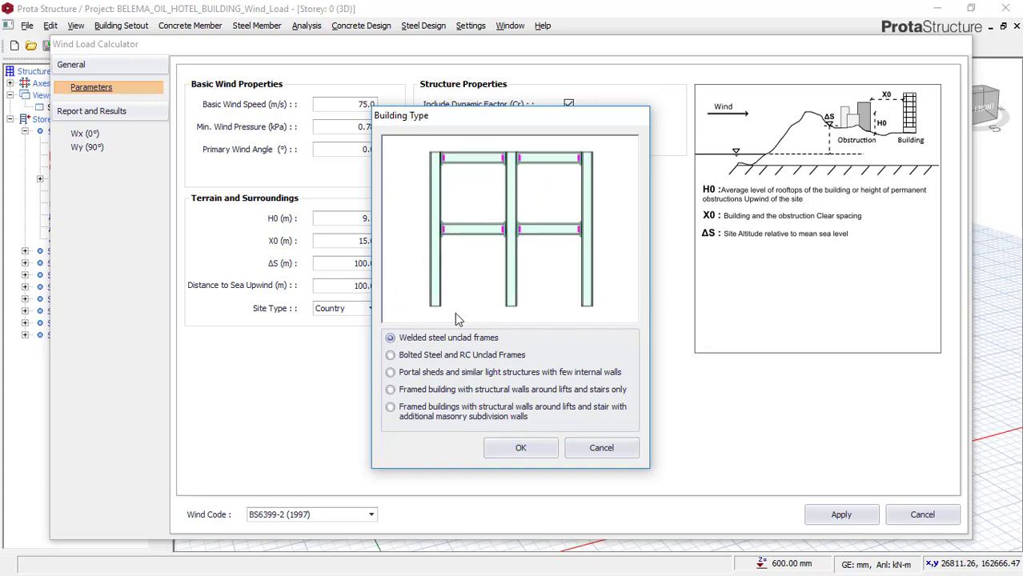
pyautogui.click(407, 357)
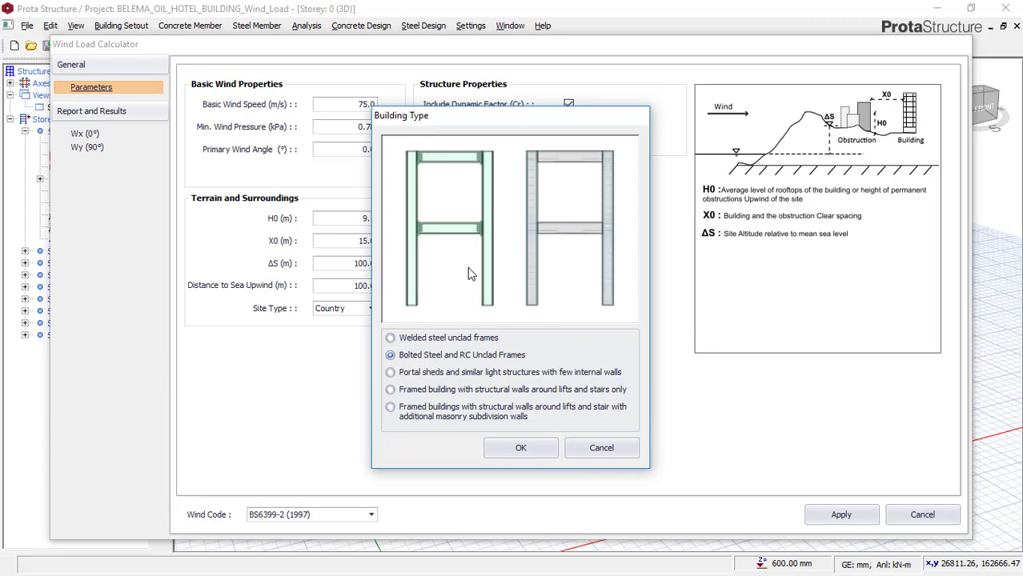
pyautogui.click(401, 377)
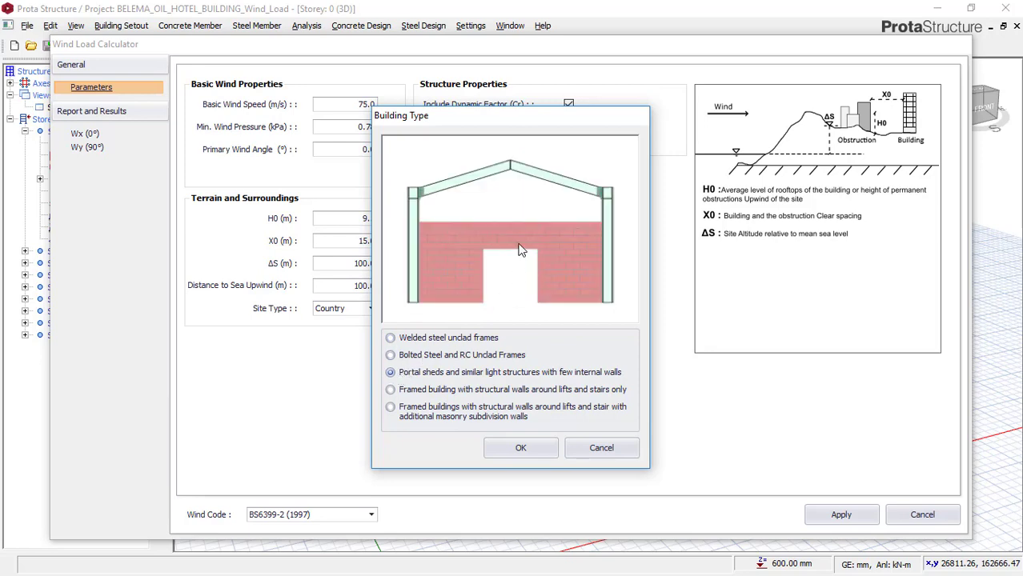
pyautogui.click(413, 392)
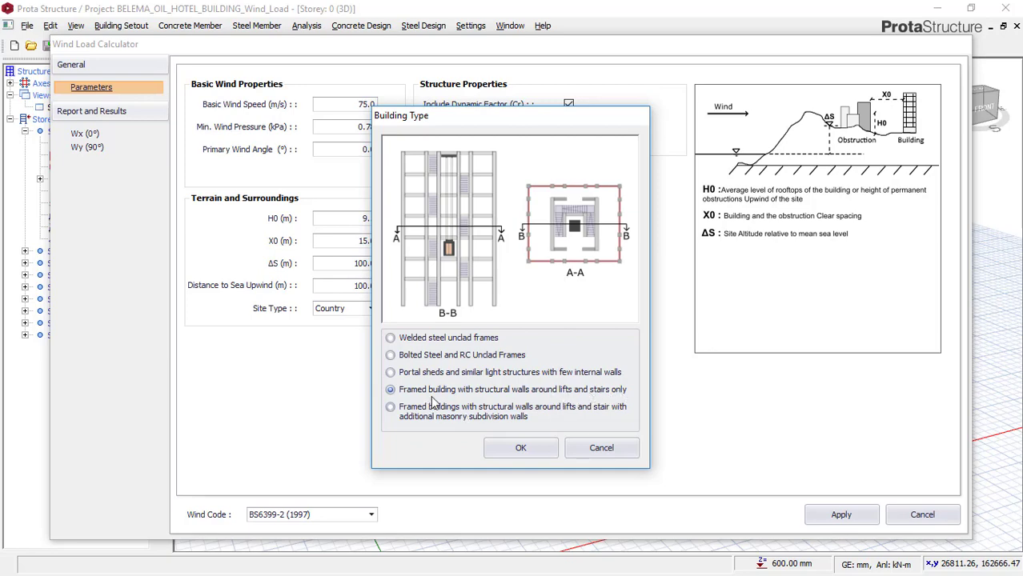
pyautogui.click(392, 407)
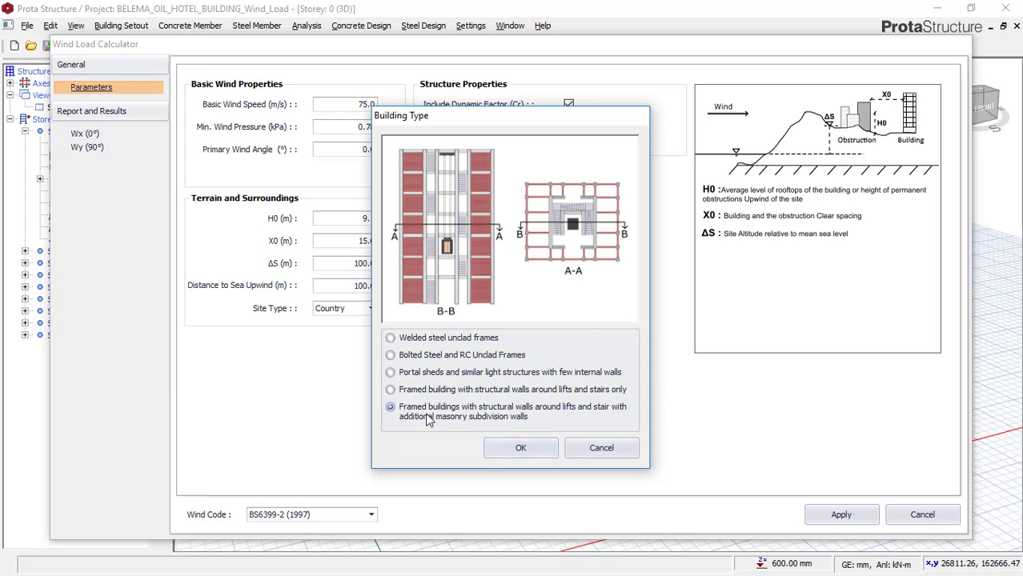
pyautogui.click(522, 448)
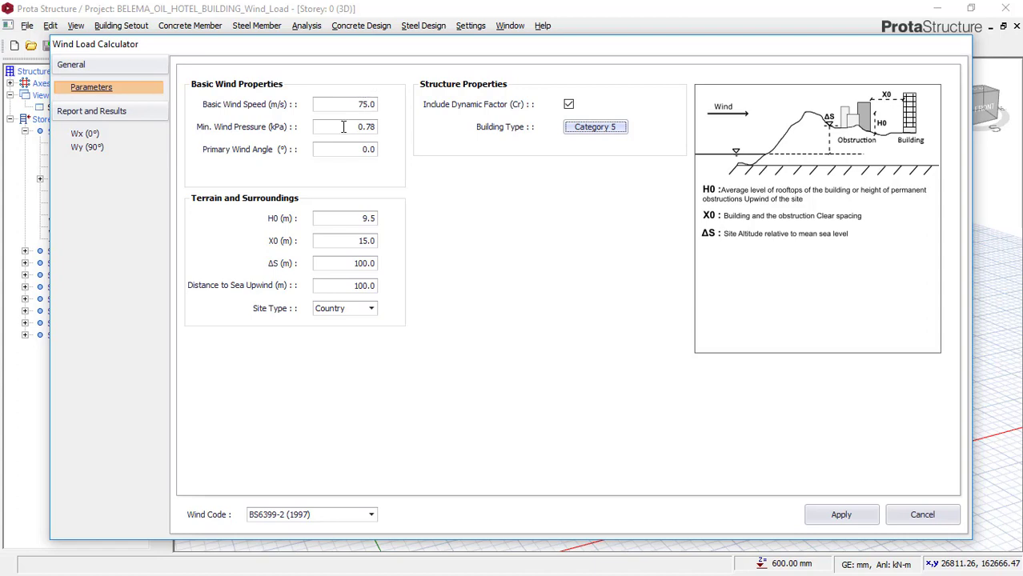
# Step: Apply the wind load parameters and accept the storey parameters and loads
pyautogui.click(358, 218)
pyautogui.click(363, 240)
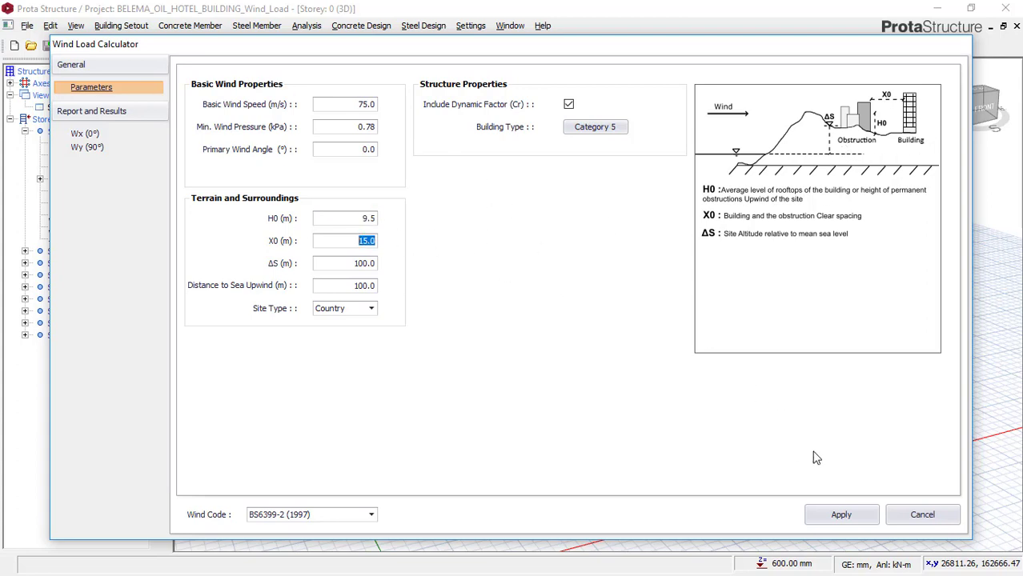
pyautogui.click(842, 515)
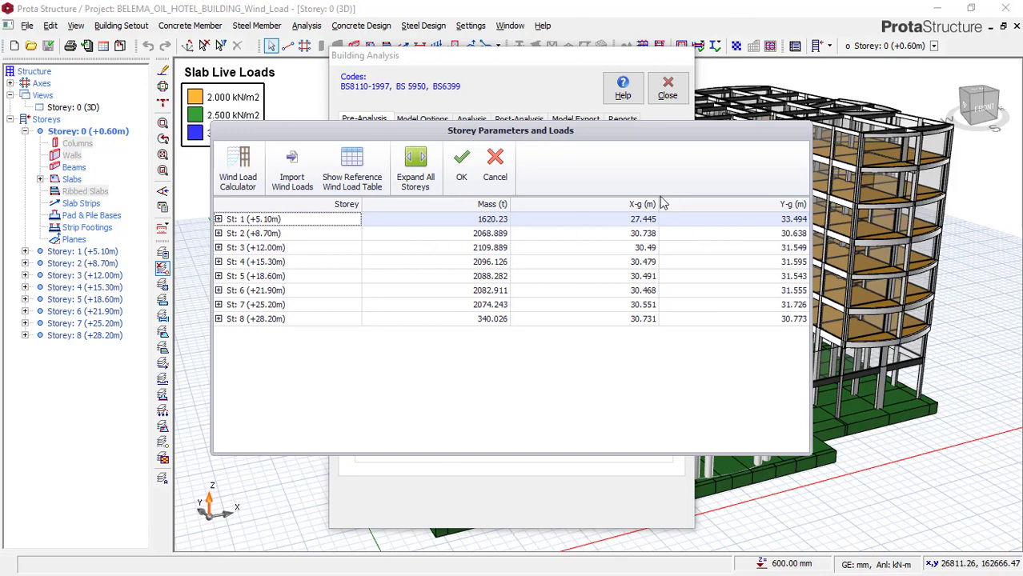
pyautogui.click(464, 172)
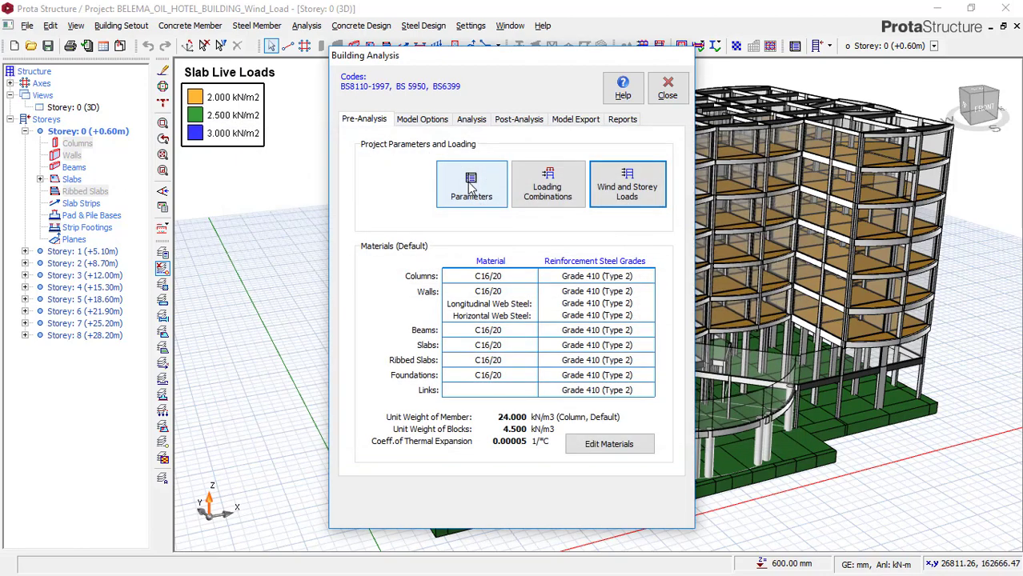
# Step: Review the building analysis and design run options, close Building Analysis and view the model from the front
pyautogui.click(477, 124)
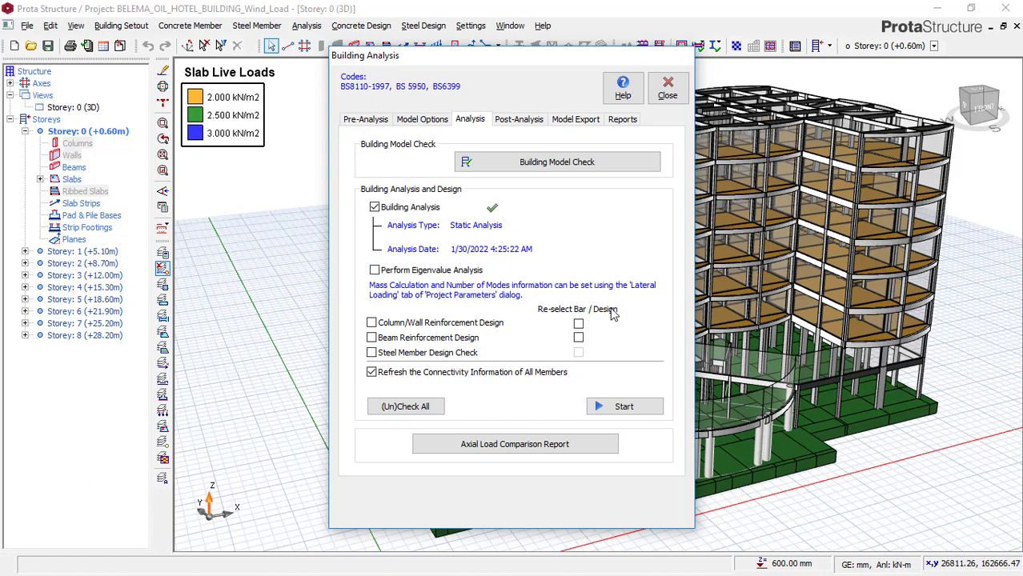
pyautogui.click(669, 92)
pyautogui.moveTo(550, 224); pyautogui.dragTo(364, 219, button='middle')
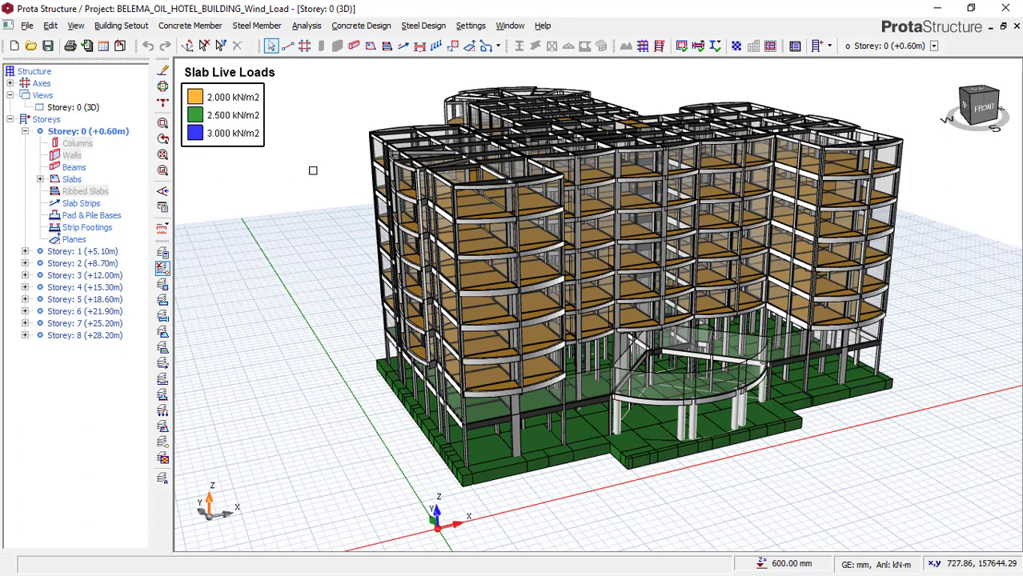
pyautogui.moveTo(420, 175); pyautogui.dragTo(565, 160, button='middle')
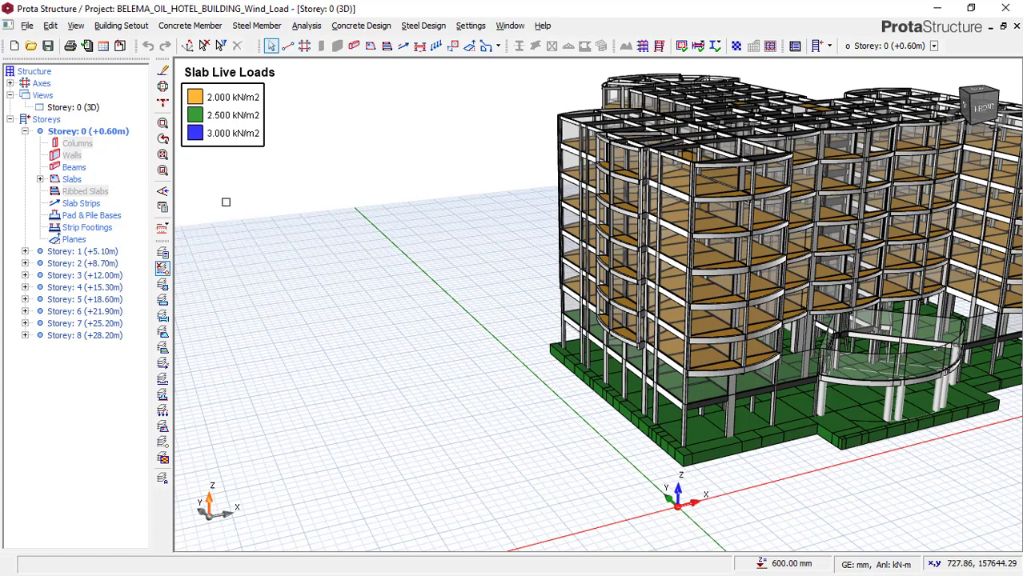
# Step: Open the wind load calculator for the storey loads in Building Analysis and review the terrain and surroundings parameters against the reference diagram
pyautogui.click(306, 26)
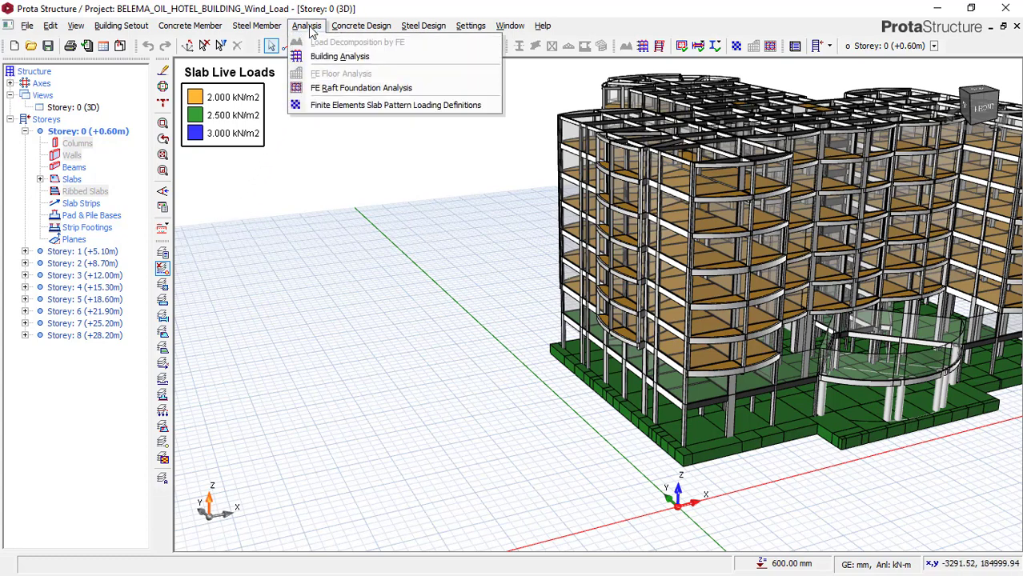
pyautogui.click(334, 56)
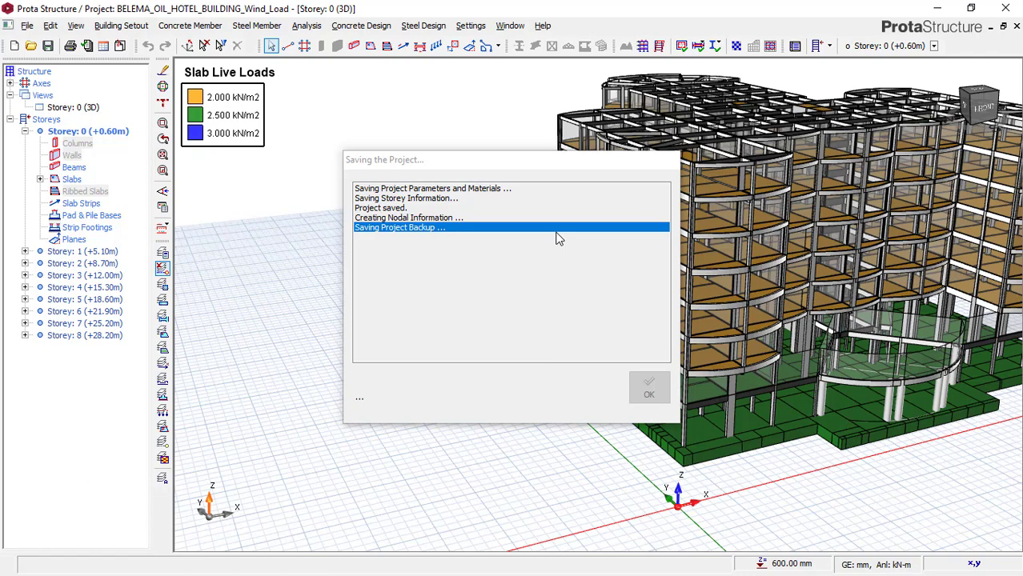
pyautogui.click(606, 194)
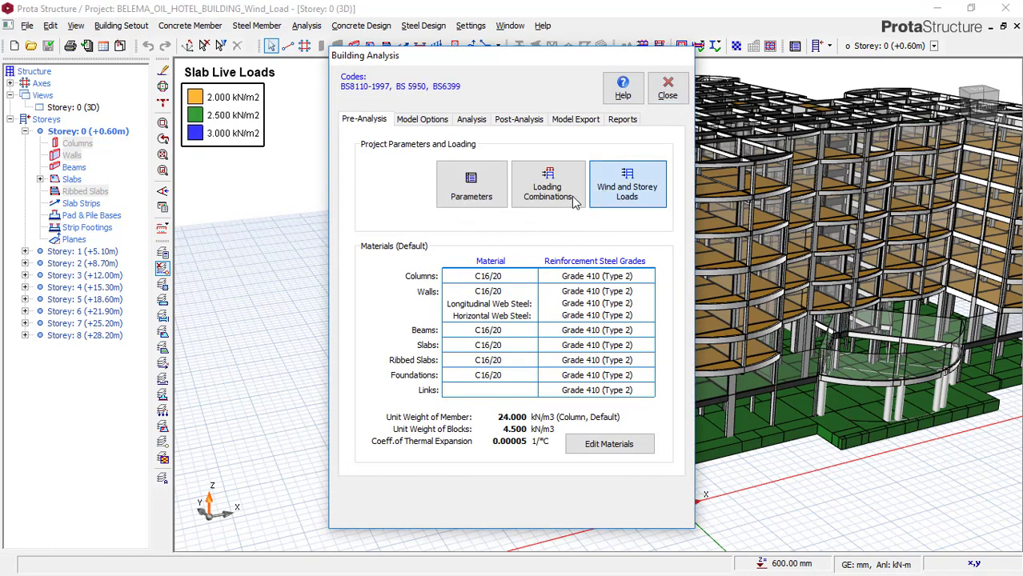
pyautogui.click(547, 184)
pyautogui.click(238, 170)
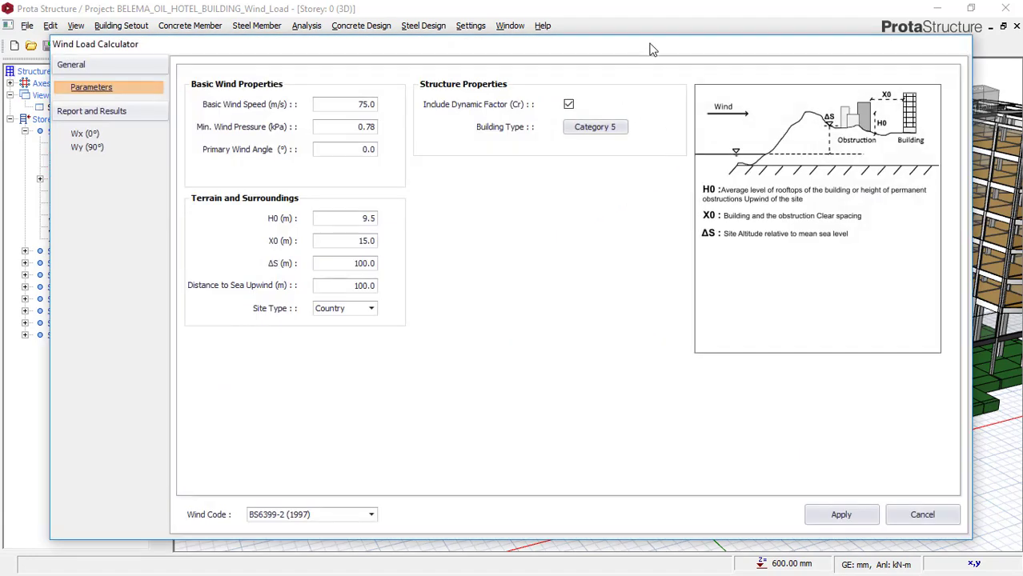
pyautogui.moveTo(650, 46); pyautogui.dragTo(548, 48)
pyautogui.moveTo(641, 47); pyautogui.dragTo(438, 50)
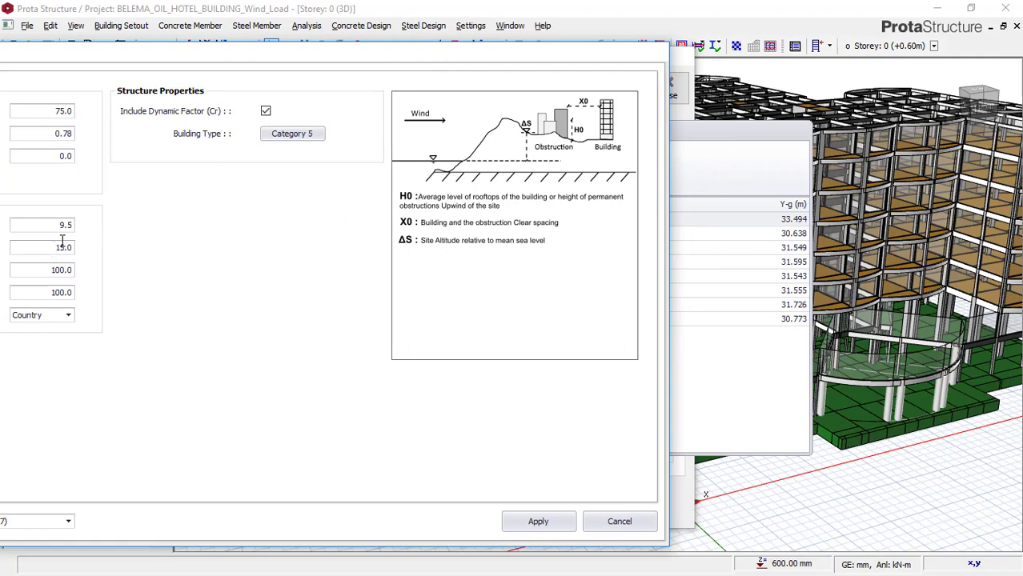
pyautogui.moveTo(195, 50); pyautogui.dragTo(261, 55)
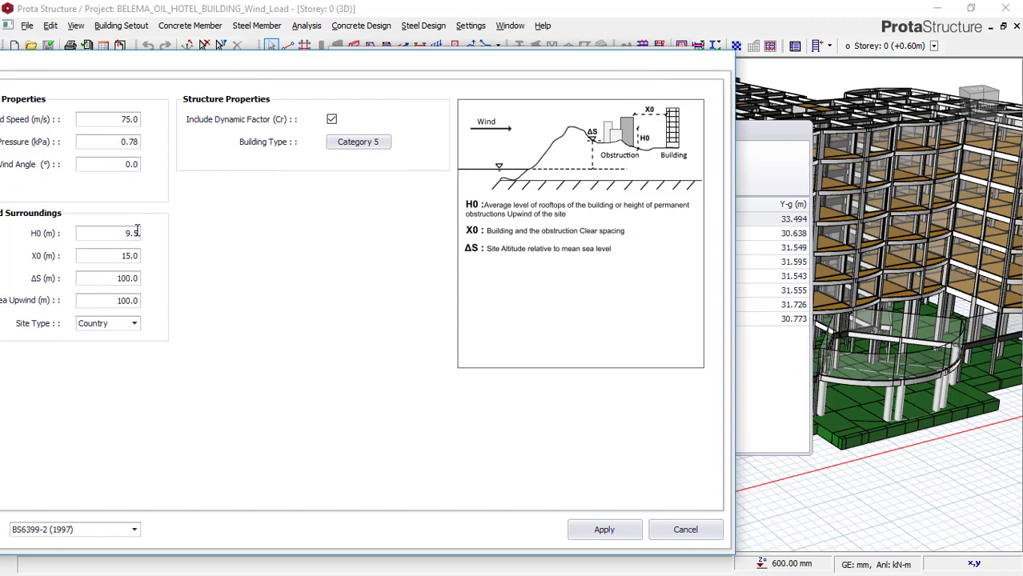
# Step: Apply the BS6399-2 (1997) wind parameters, accept the storey parameters and loads, and return to the 3D model
pyautogui.click(604, 530)
pyautogui.click(461, 168)
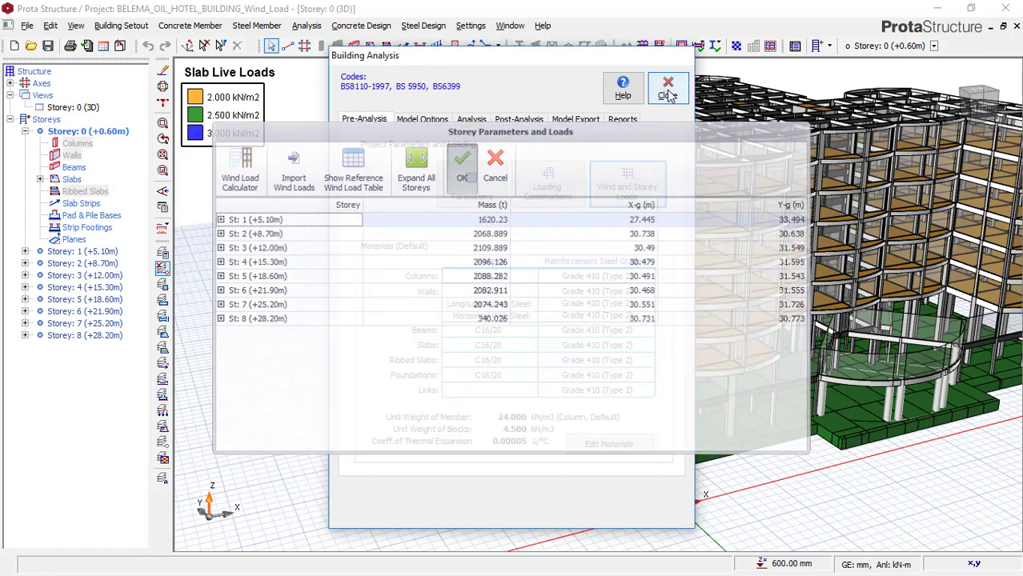
pyautogui.click(668, 88)
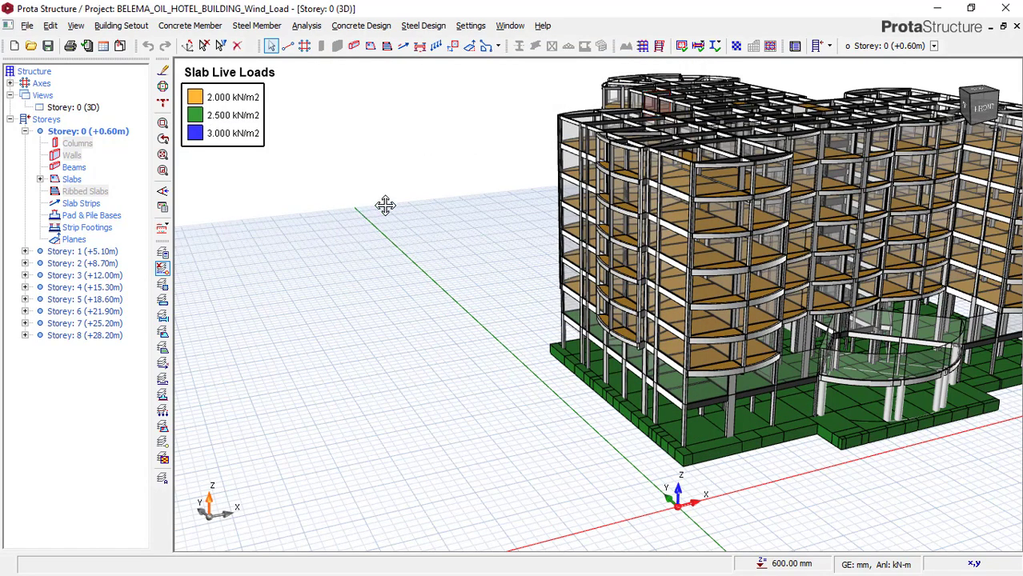
pyautogui.scroll(-2, 340, 234)
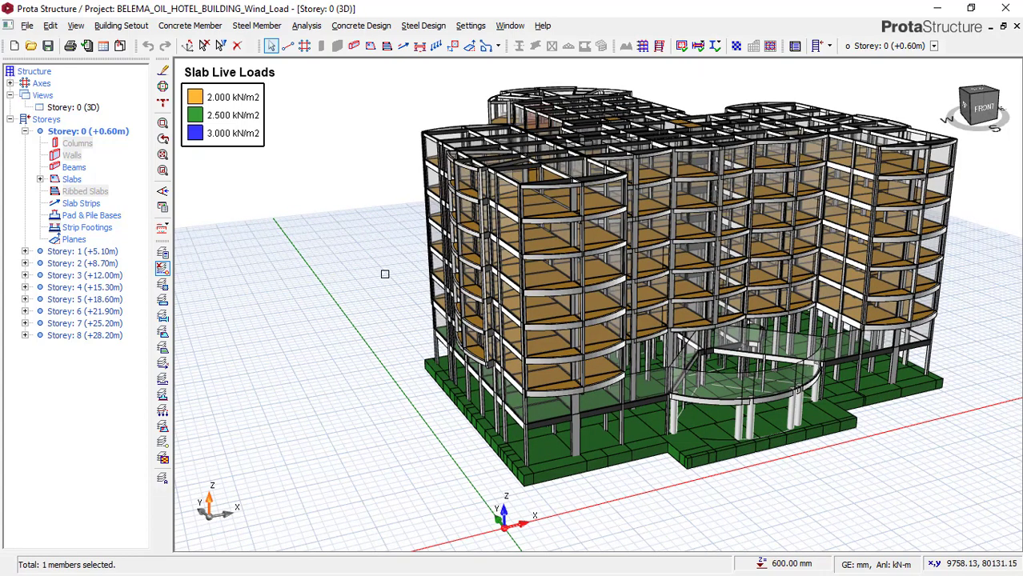
pyautogui.scroll(2, 398, 275)
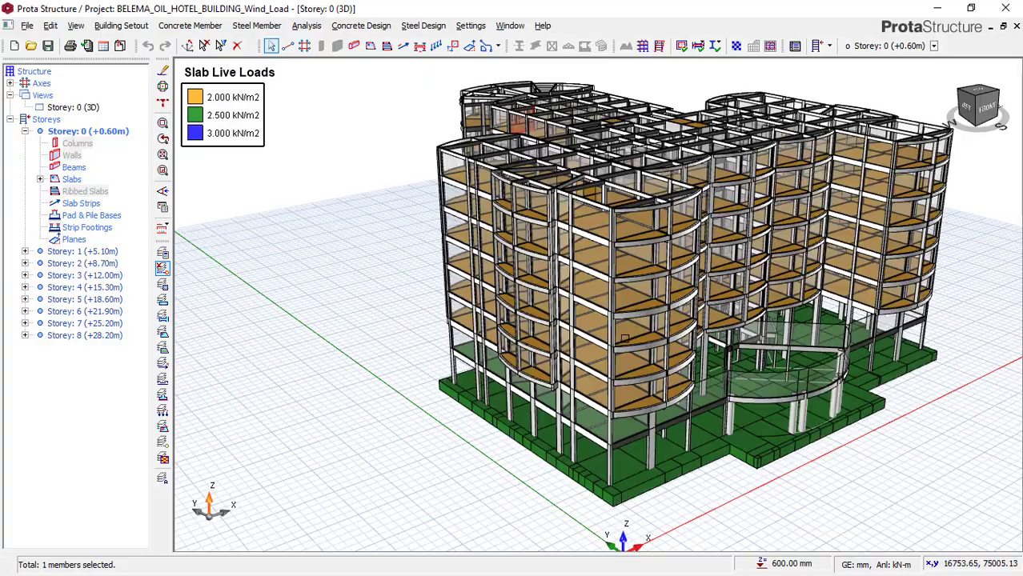